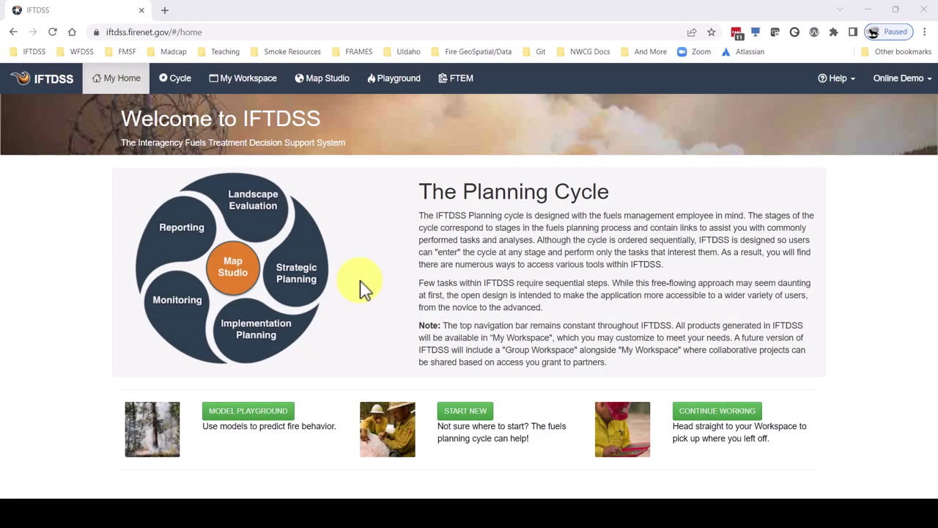
From the Landscape Evaluation stage of the Cycle, launch Create Landscape in Map Studio
left_click(167, 83)
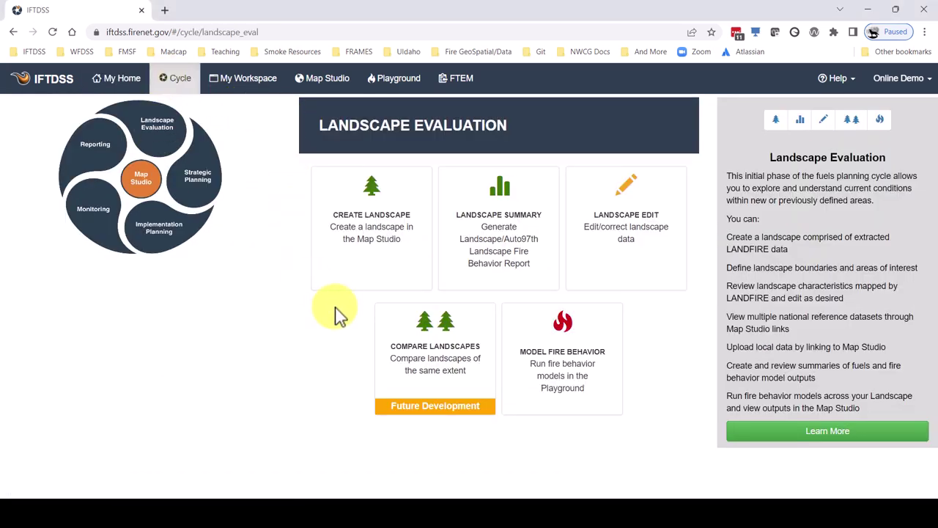
left_click(357, 272)
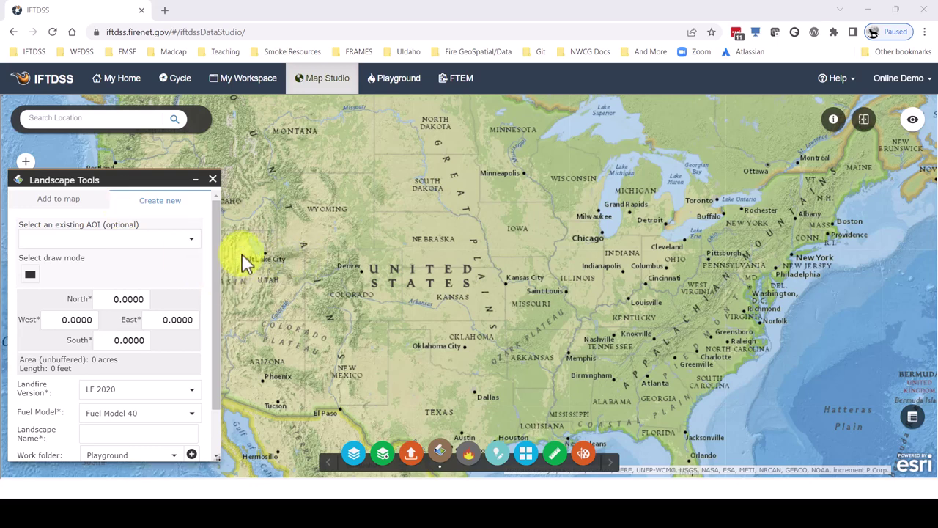
Select the existing AOI Moses Coulee TNC to fill the landscape extent coordinates
left_click(189, 246)
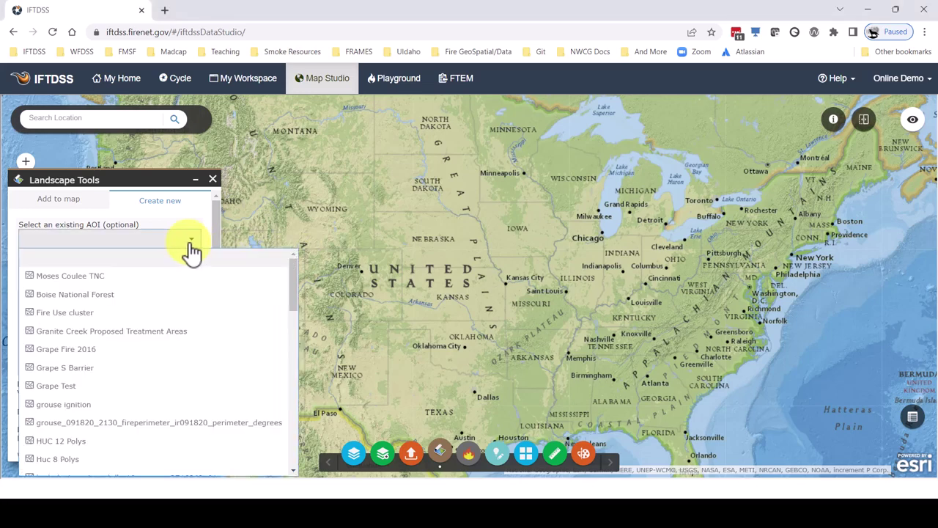
left_click(70, 276)
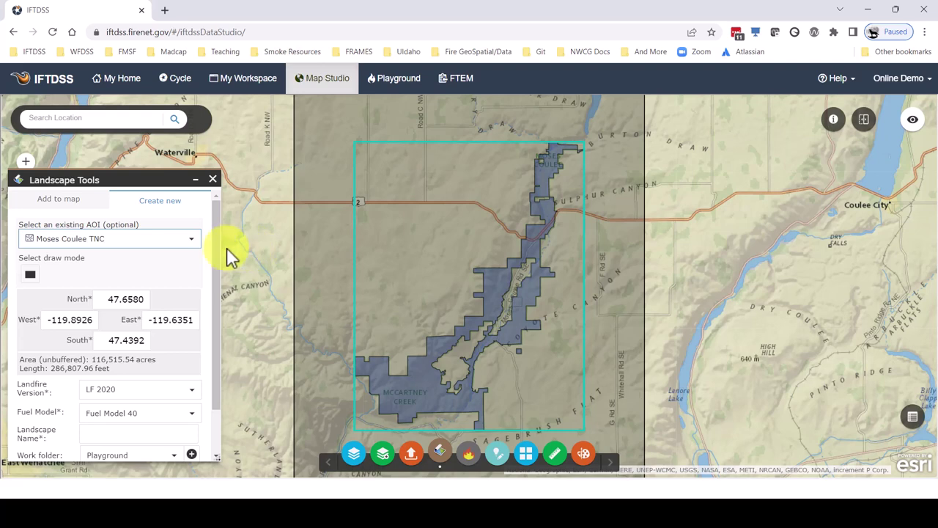
Keep LANDFIRE version LF 2020 and Fuel Model 40 for the new landscape
left_click_drag(217, 248, 212, 321)
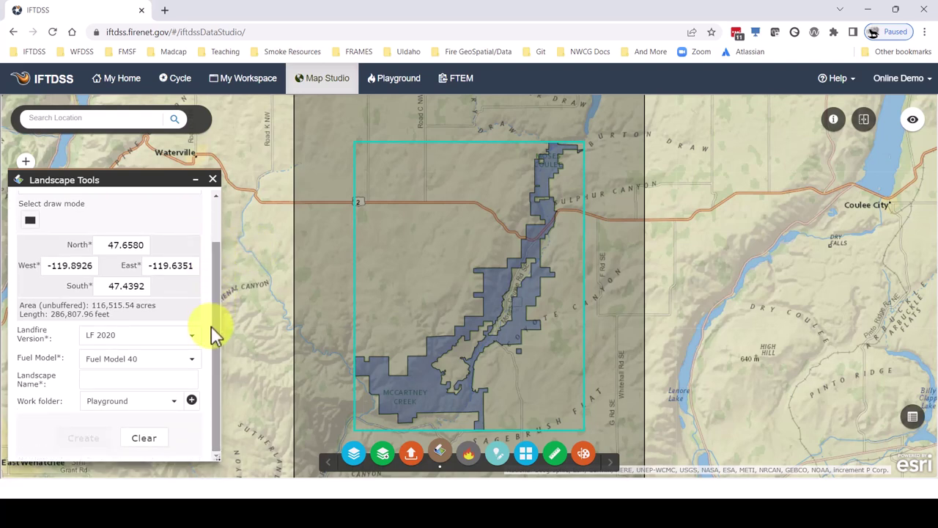
left_click(194, 337)
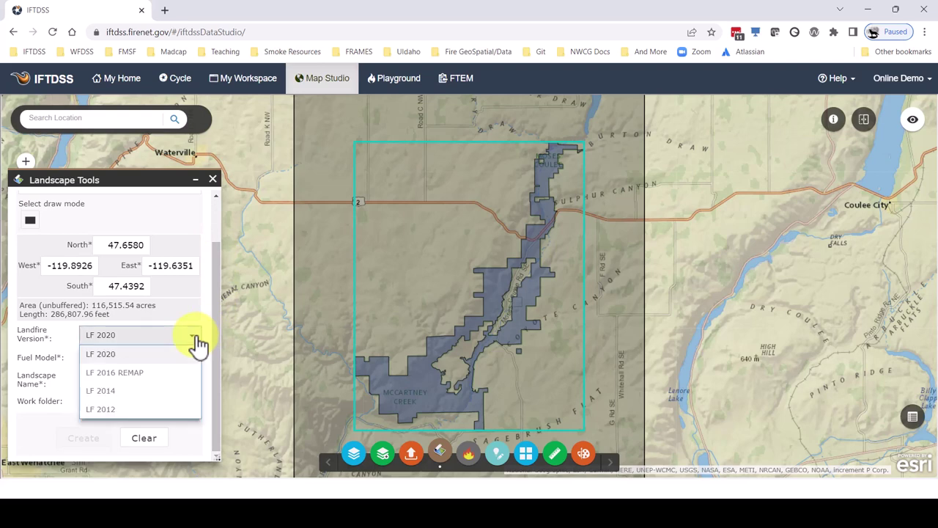
left_click(197, 338)
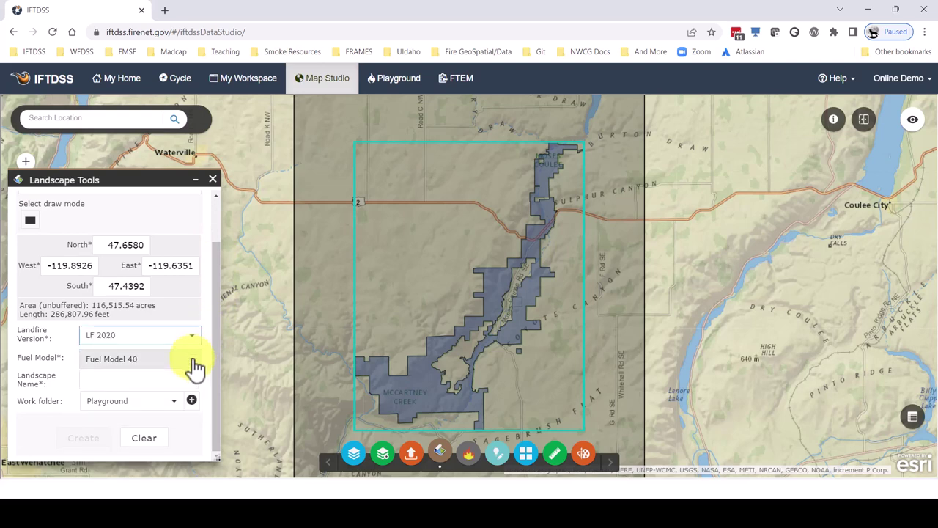
left_click(196, 366)
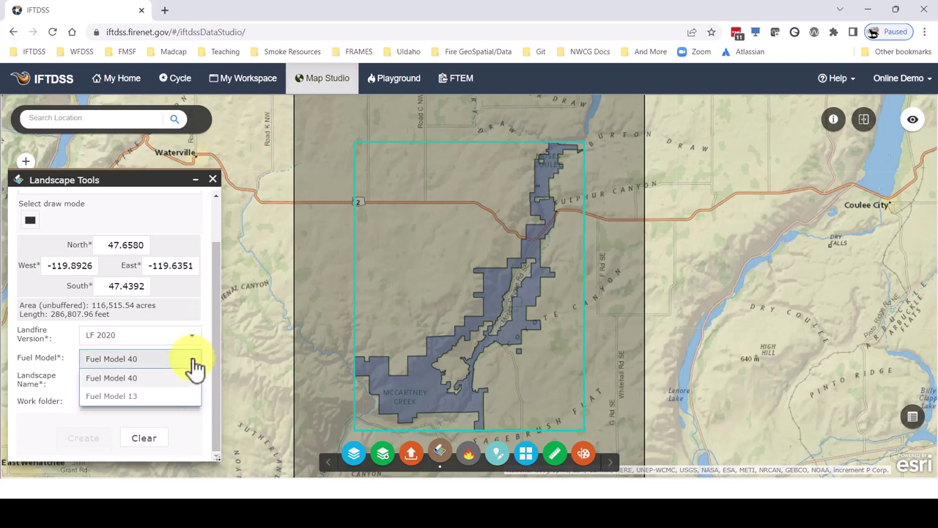
left_click(196, 367)
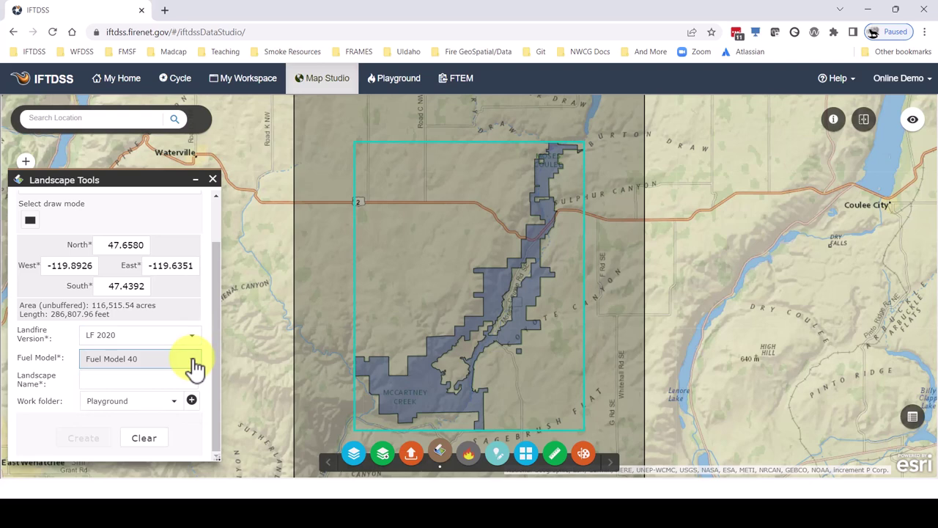
Name the landscape 'Moses Coulee TNC LF2020'
left_click(186, 380)
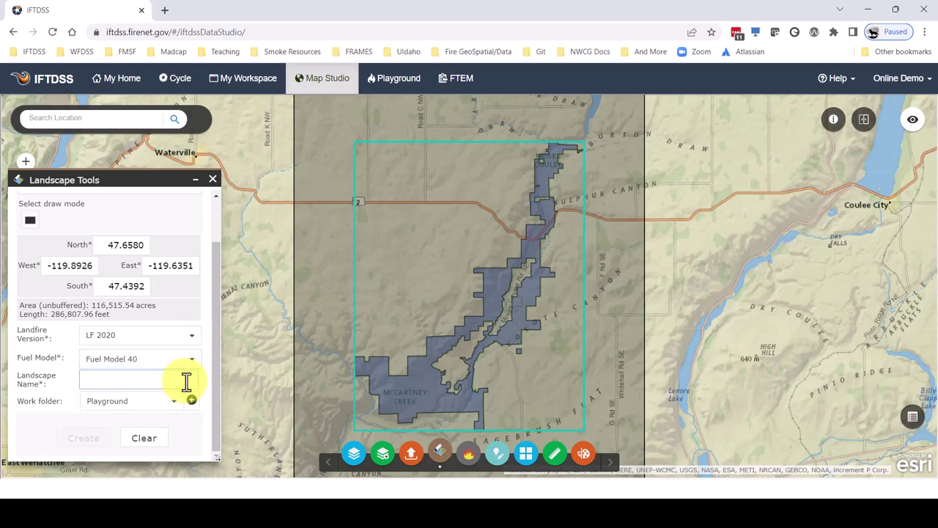
type("Moses Coulee TNC")
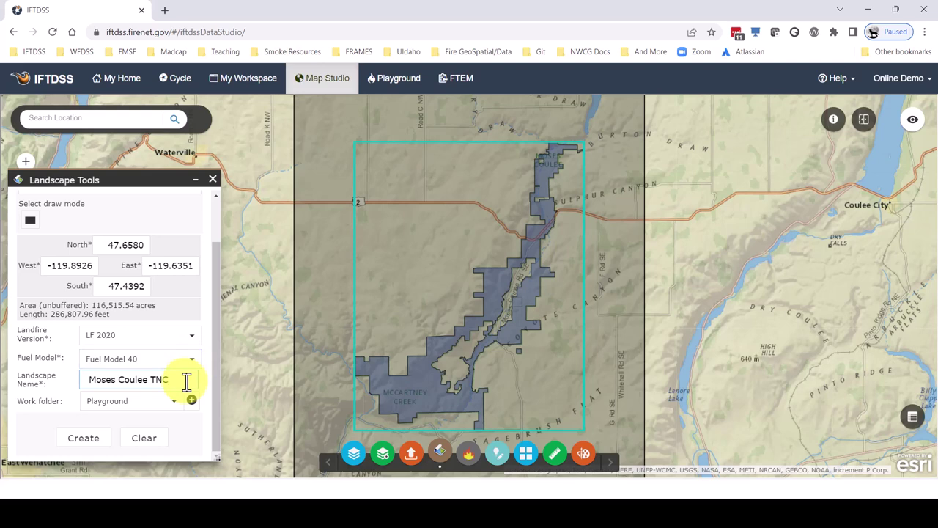
type("LF2020")
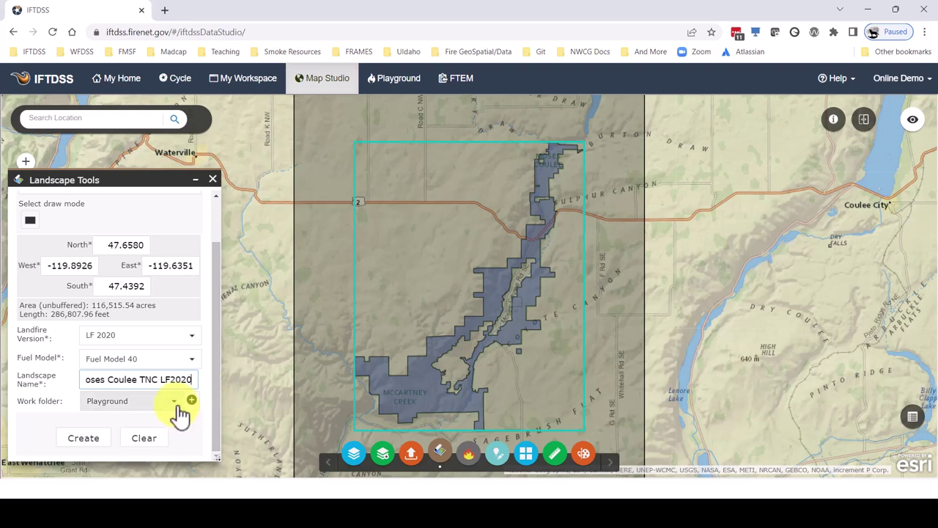
Skip creating a new folder, choose the WA TNC 1 work folder, and submit the landscape
left_click(192, 401)
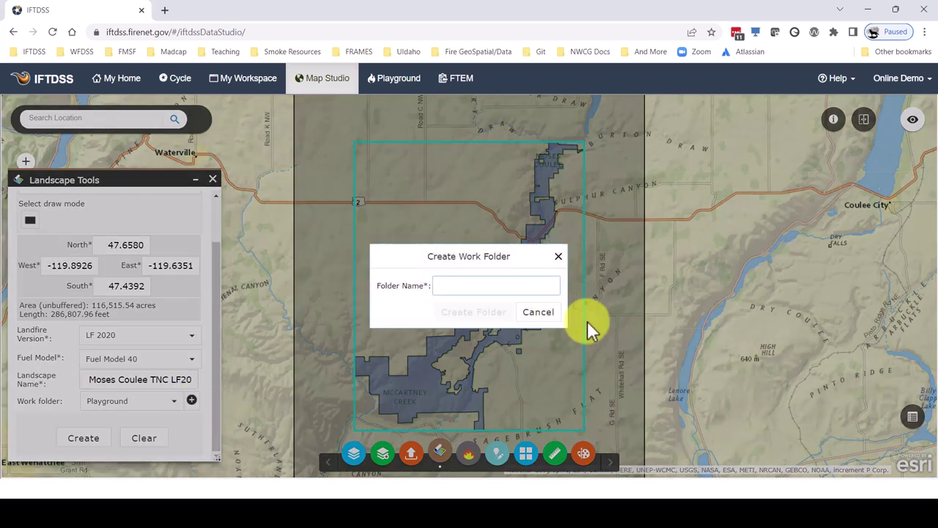
left_click(538, 313)
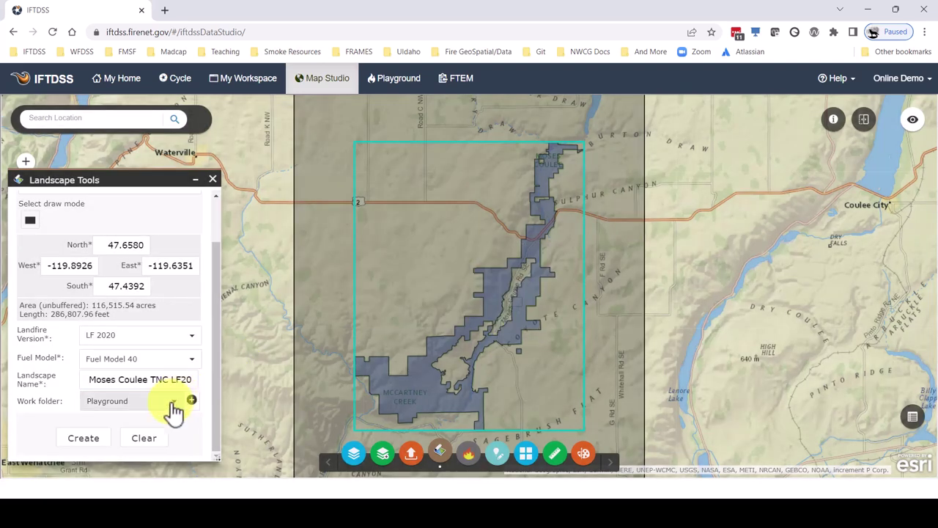
left_click(174, 405)
left_click(126, 382)
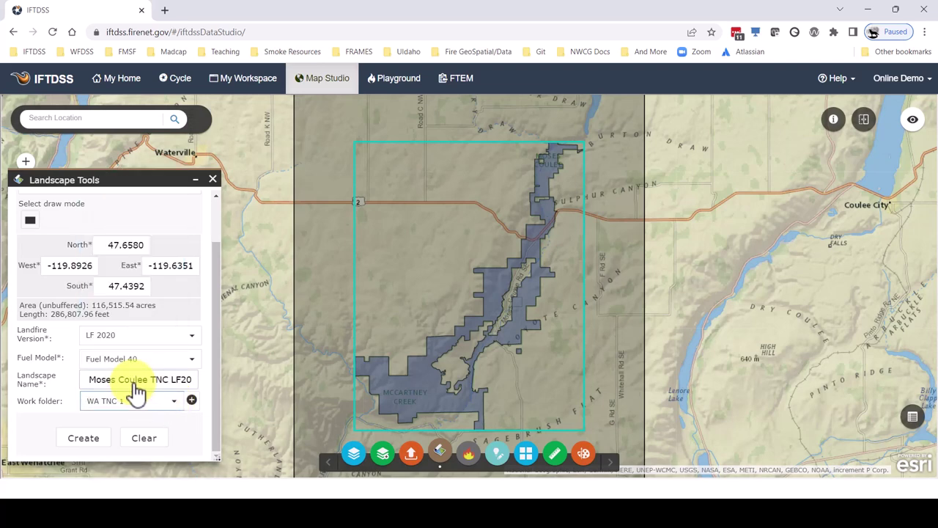
left_click(80, 437)
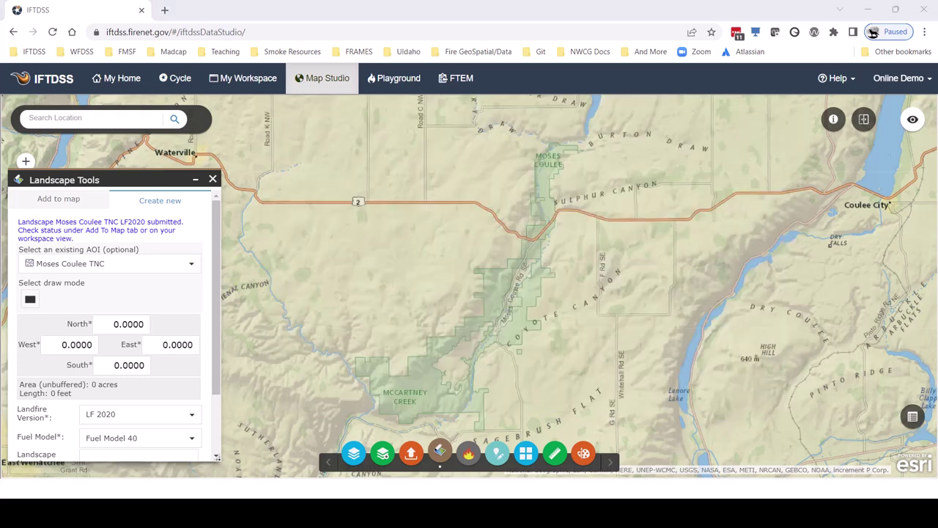
Refresh My Workspace status until Moses Coulee TNC LF2020 shows Completed, then view its details and actions
left_click(259, 78)
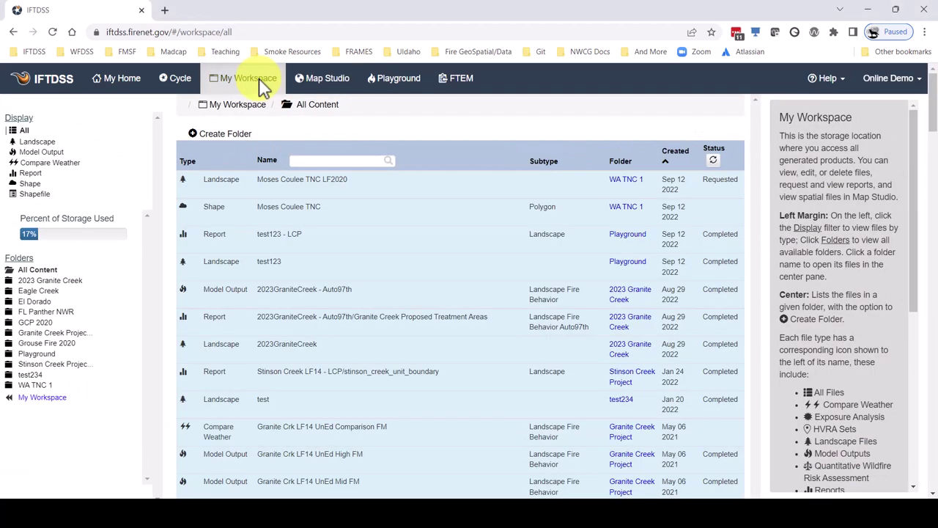
left_click(714, 161)
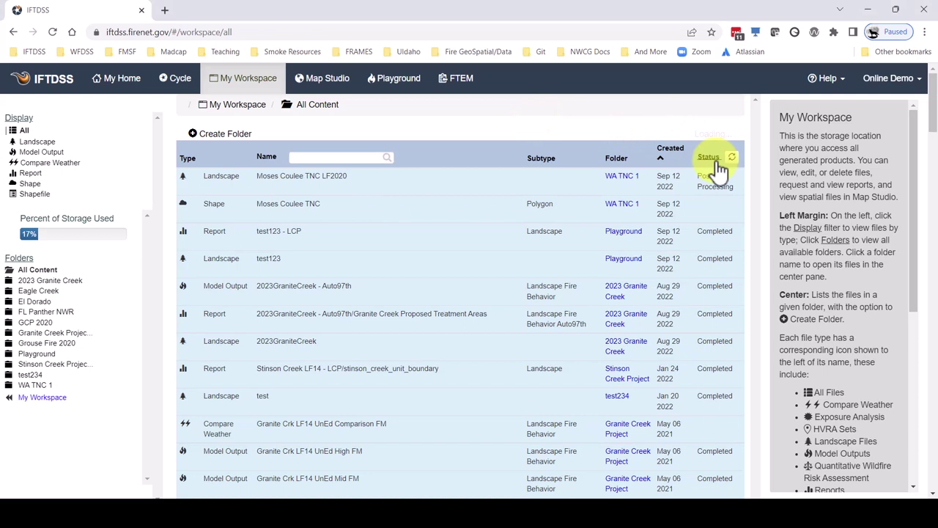
left_click(731, 158)
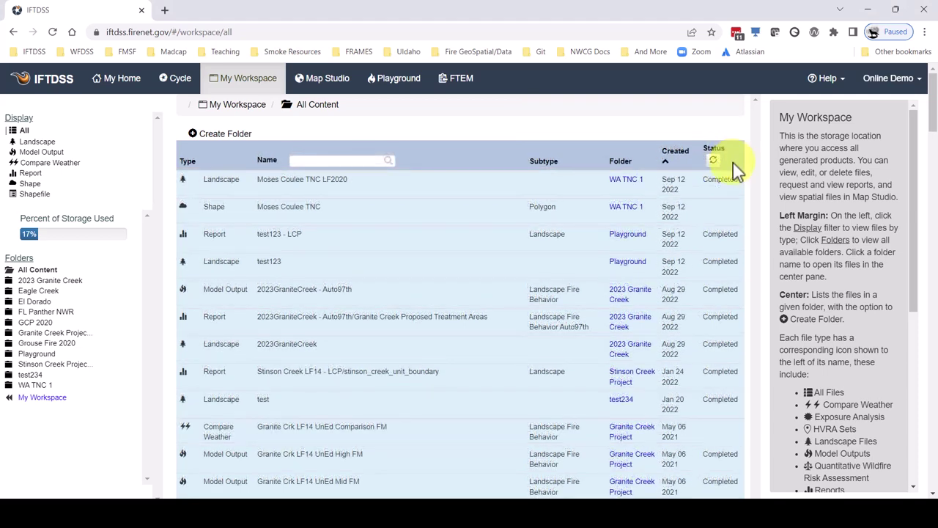
left_click(513, 175)
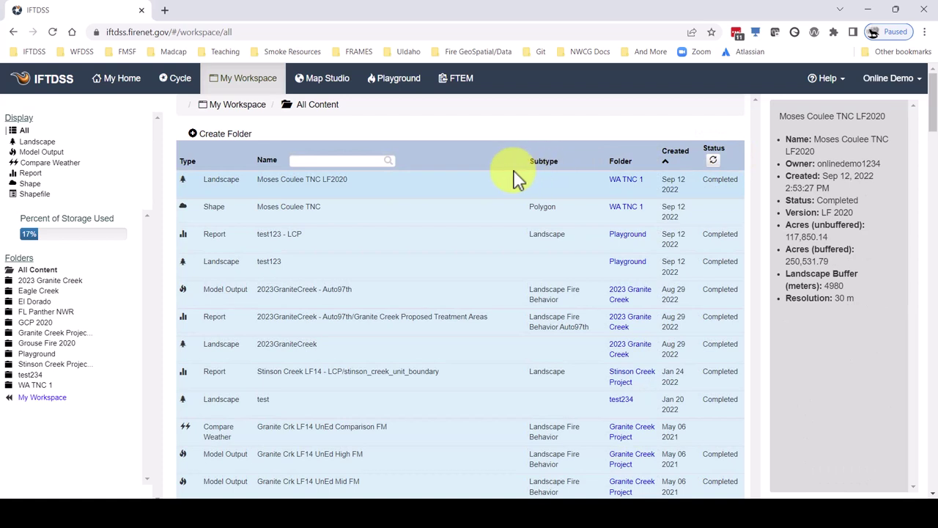
left_click(387, 179)
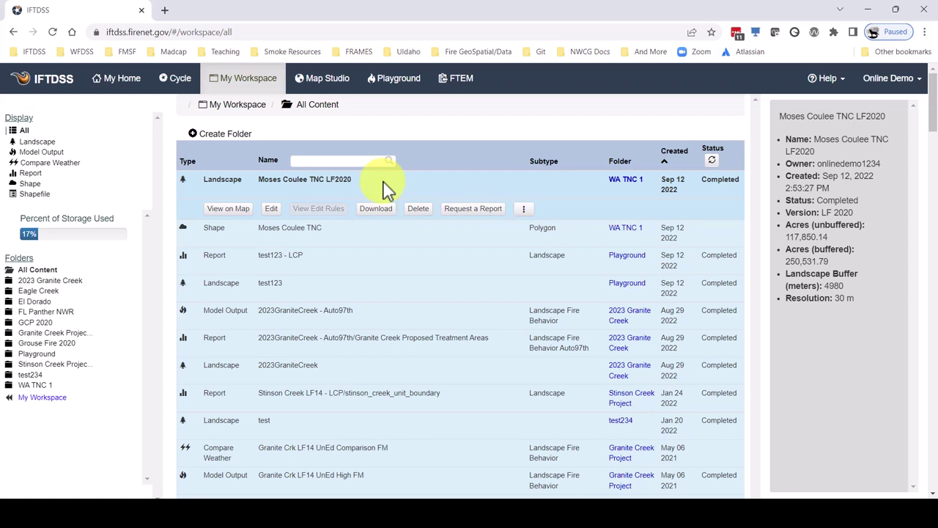
left_click(525, 210)
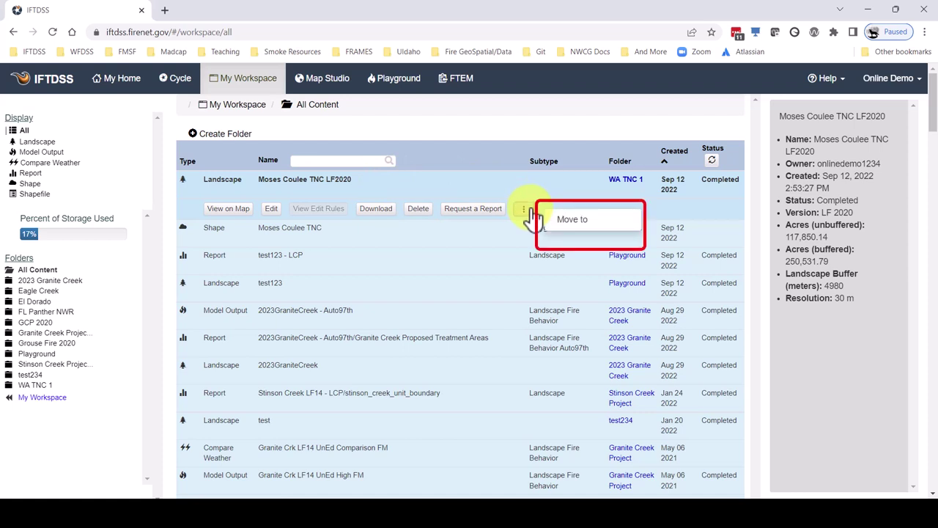
left_click(541, 194)
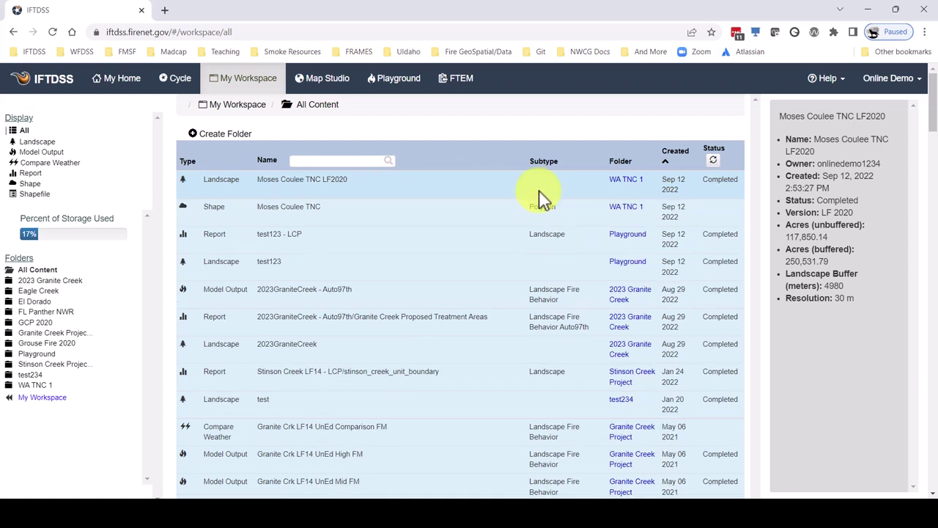
left_click(541, 194)
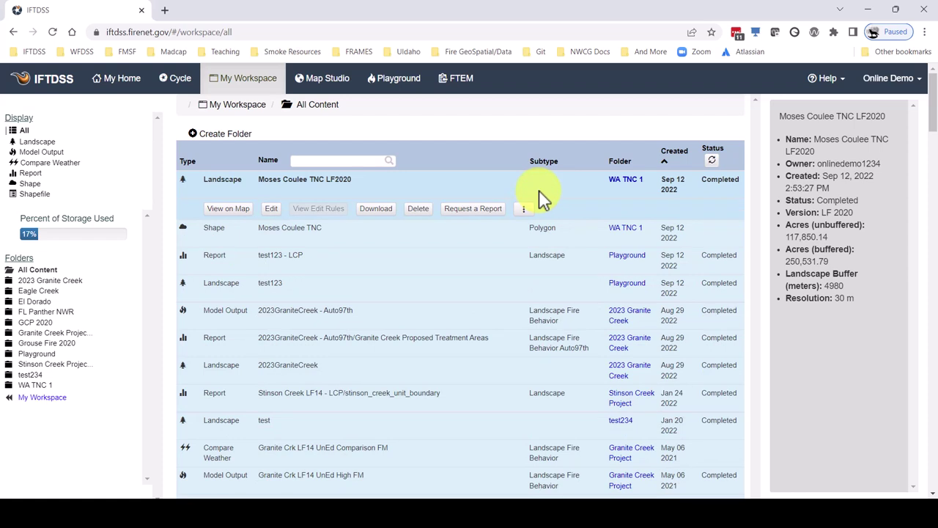
mouse_move(822, 255)
left_click(873, 34)
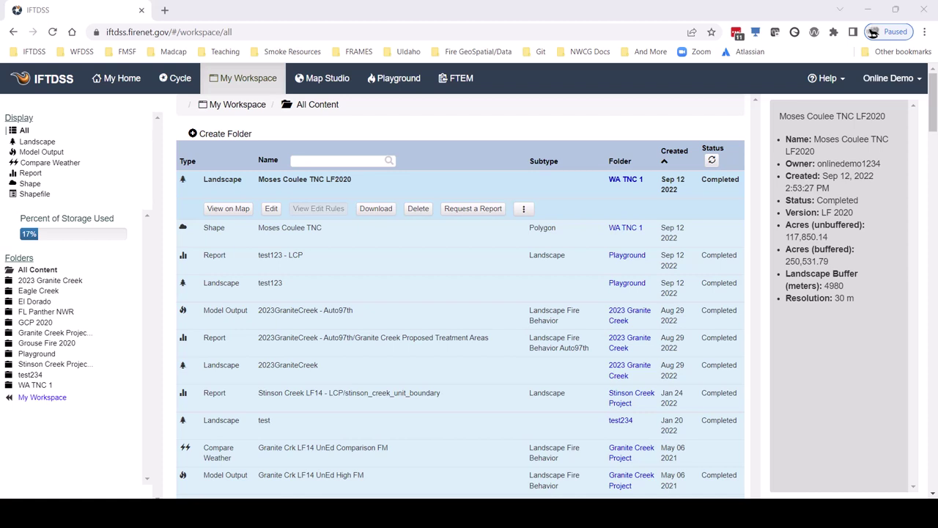
In Map Studio's Landscape Tools, filter the saved landscapes by 'mos'
left_click(311, 80)
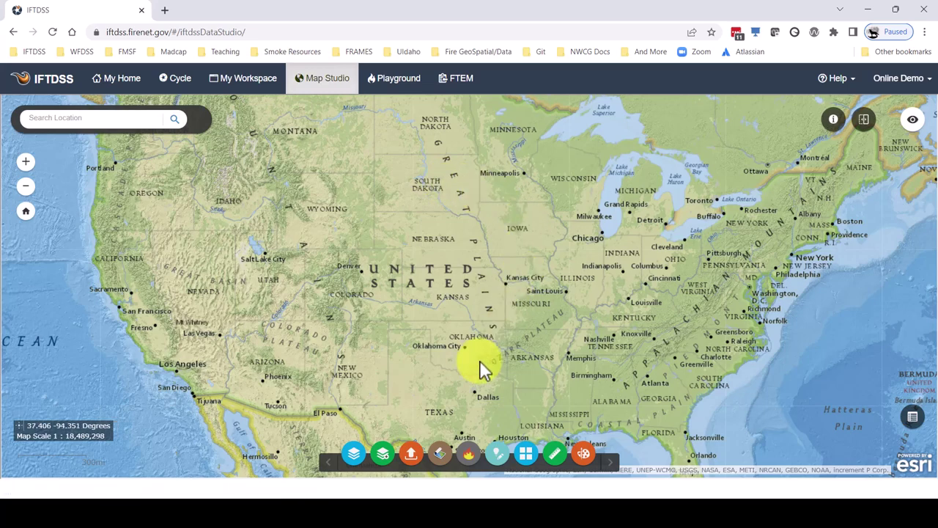
left_click(439, 455)
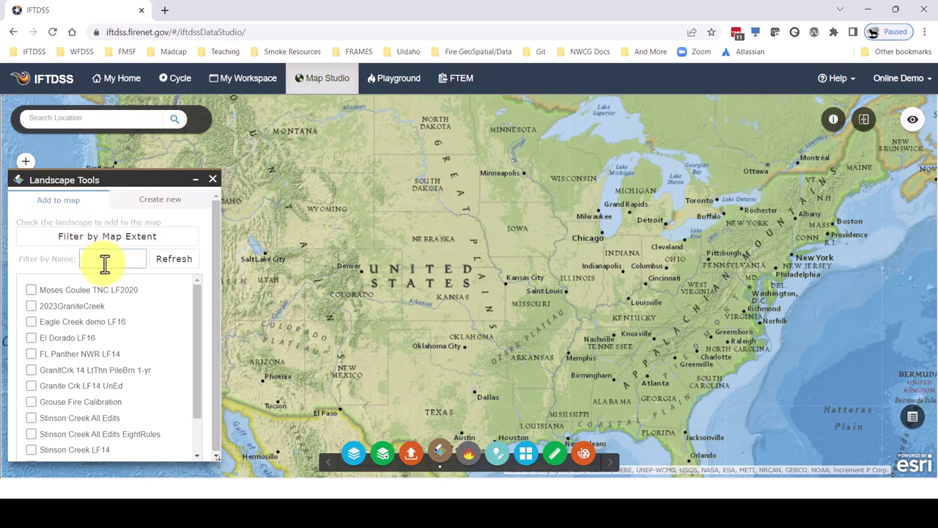
type("mos")
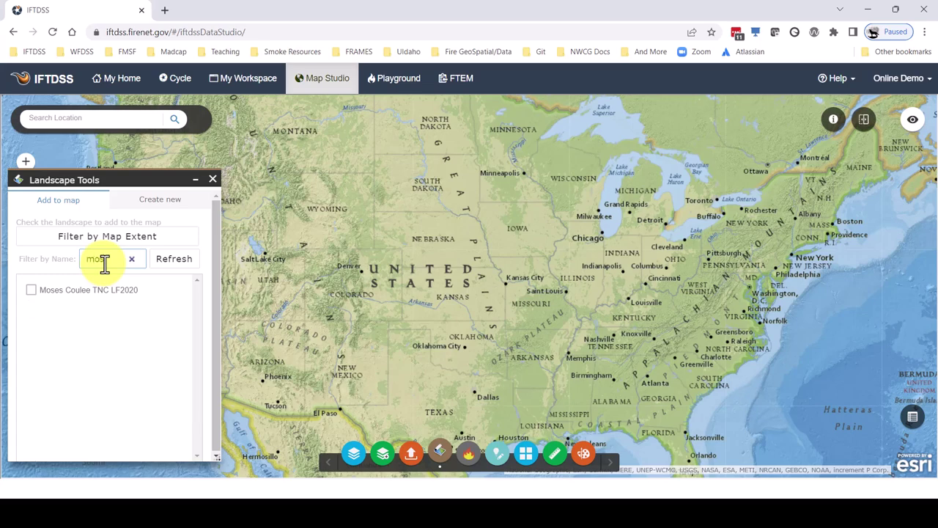
Add Moses Coulee TNC LF2020 to the map and show the Layer List
left_click(31, 290)
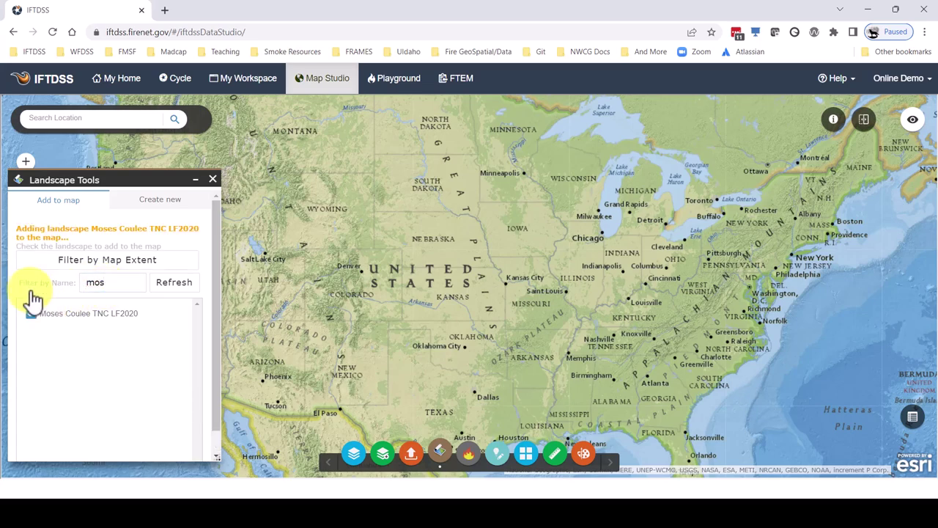
left_click(354, 454)
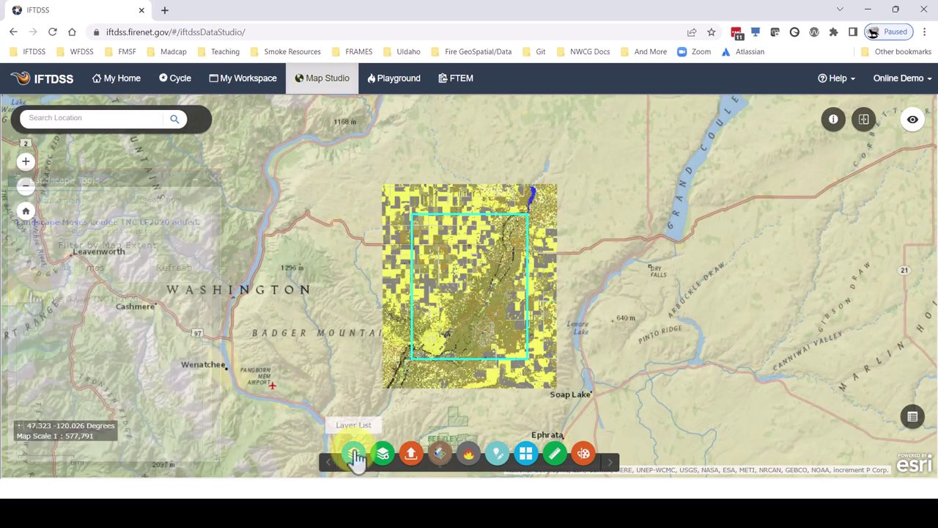